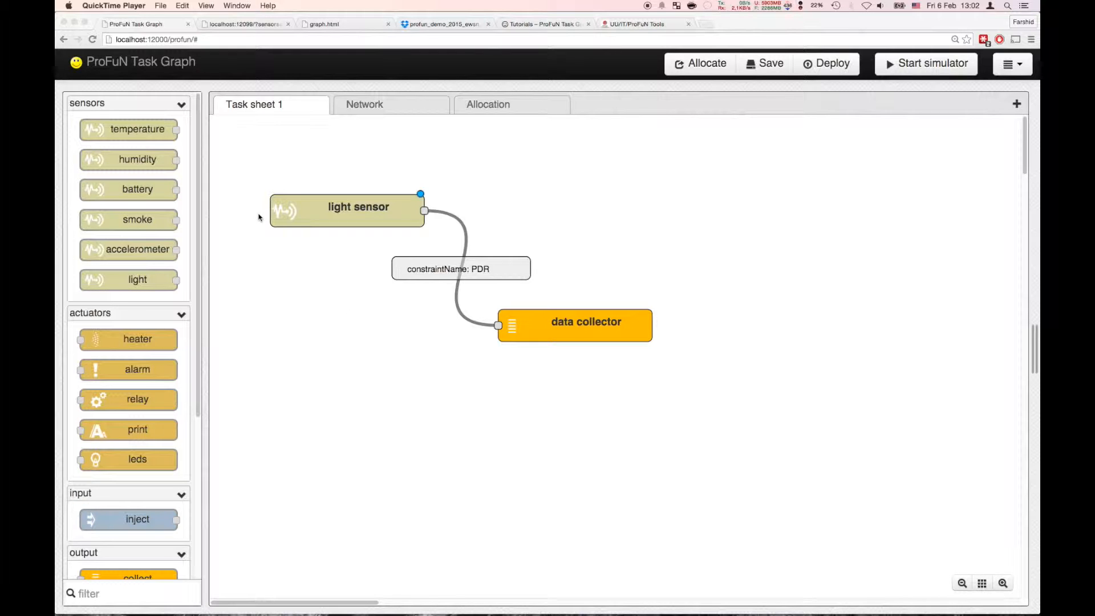
- Compare the light sensor task graph on Task sheet 1 with the sensor node network on the apartment floor plan
click(376, 213)
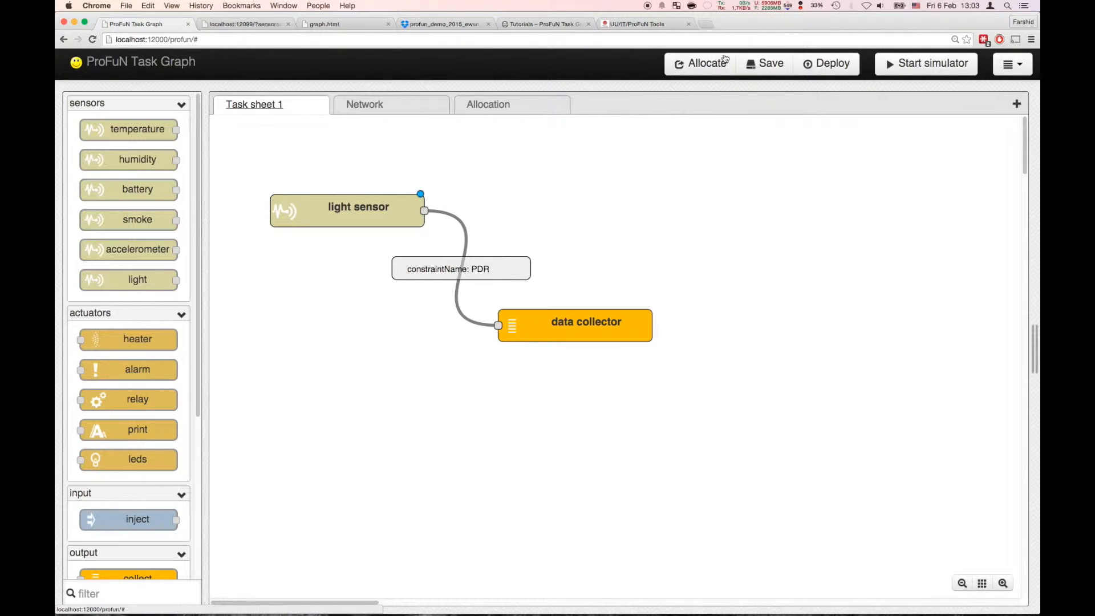
click(393, 106)
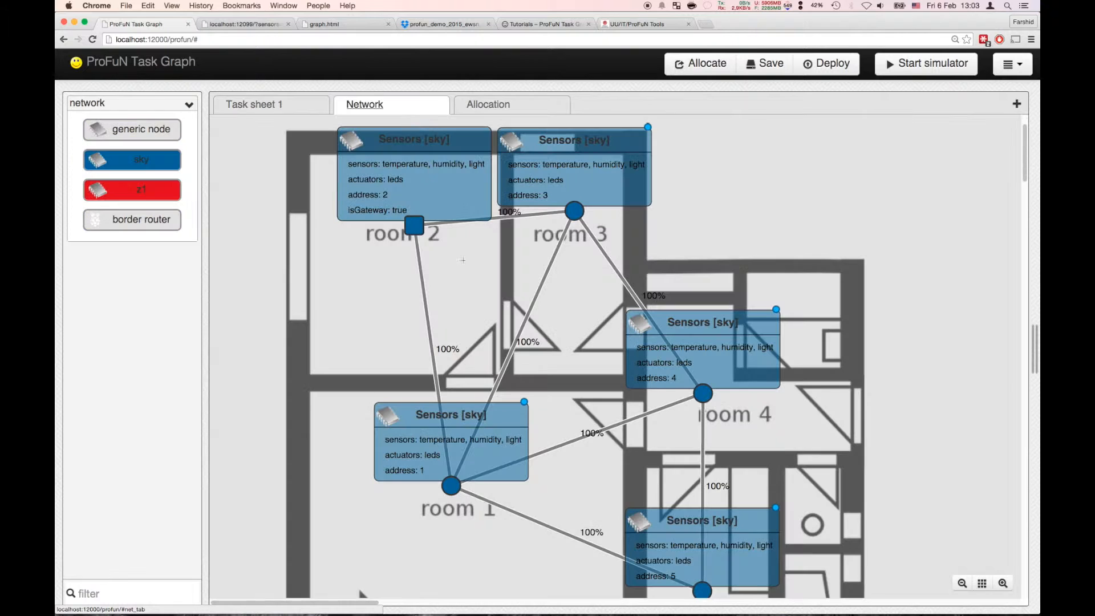
click(313, 112)
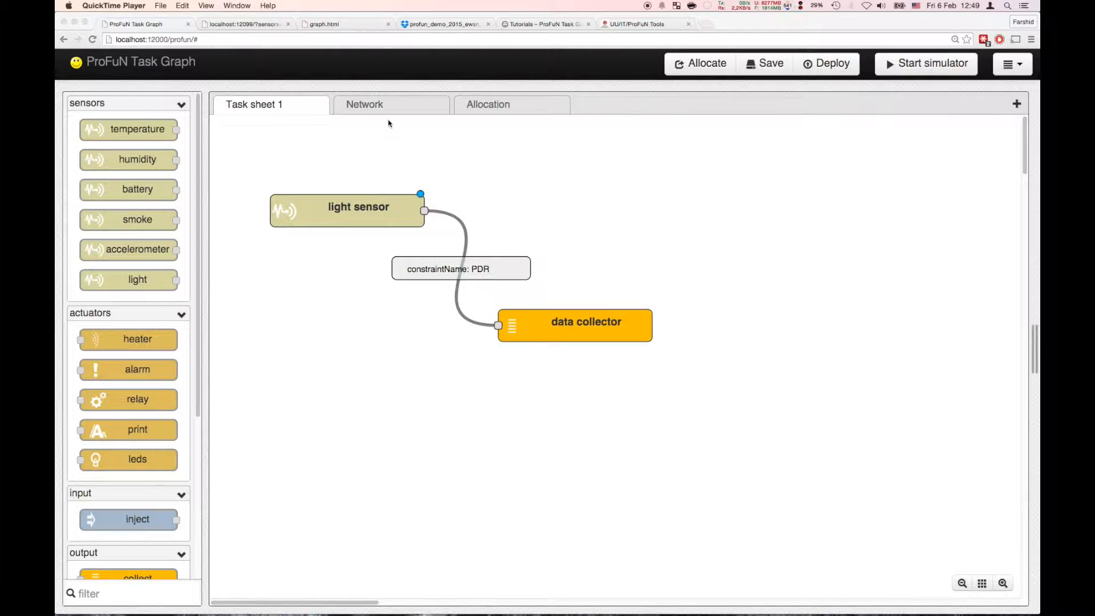
click(384, 117)
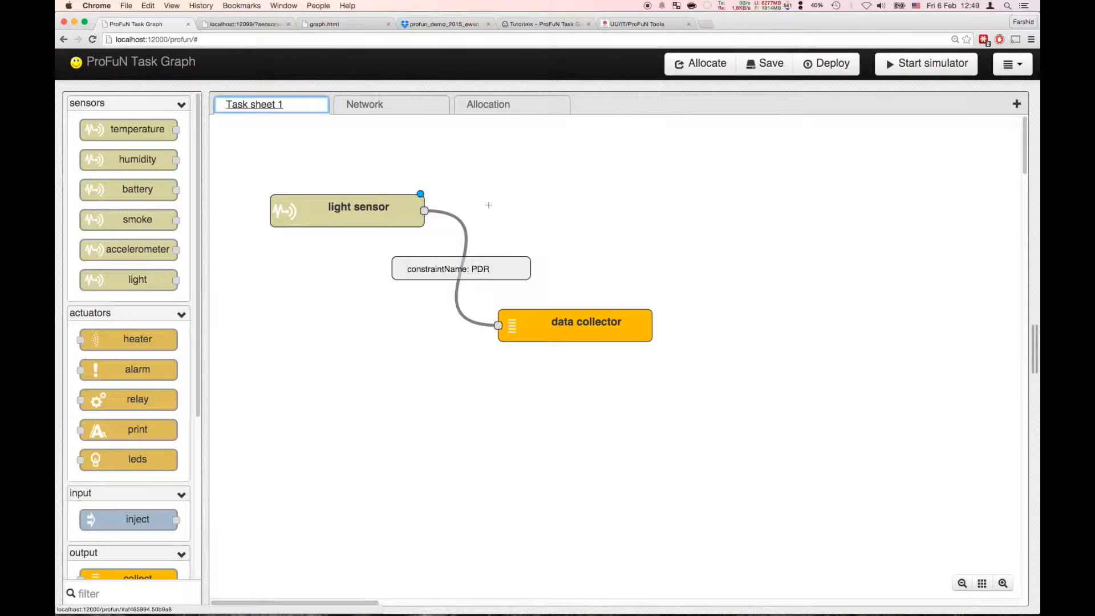
click(365, 105)
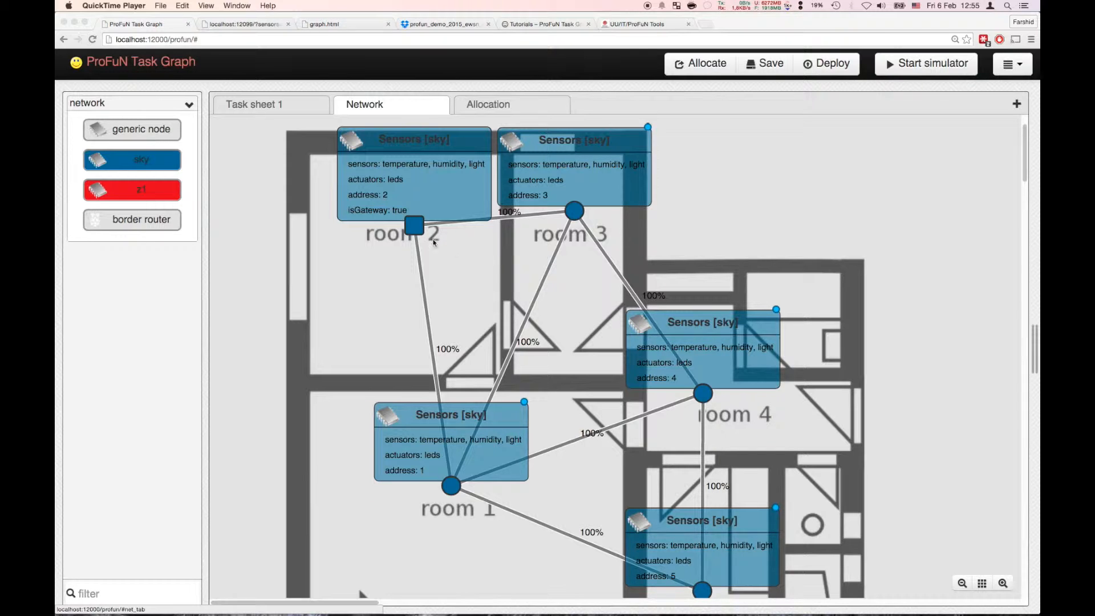
click(256, 101)
click(257, 104)
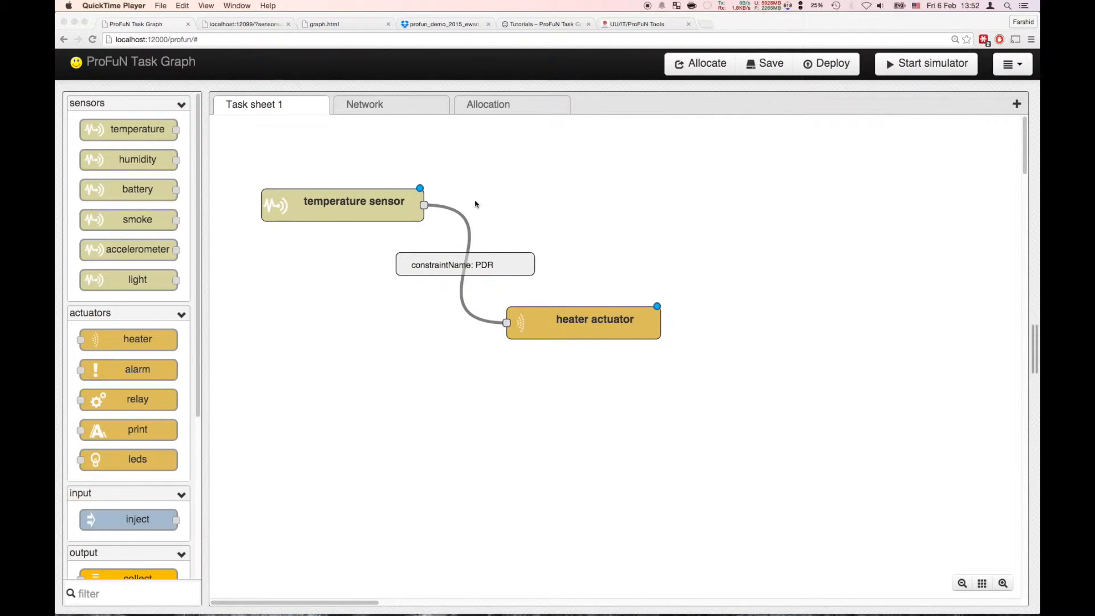
- Switch to the ProFuN Task Graph documentation and view the architecture diagram
click(527, 24)
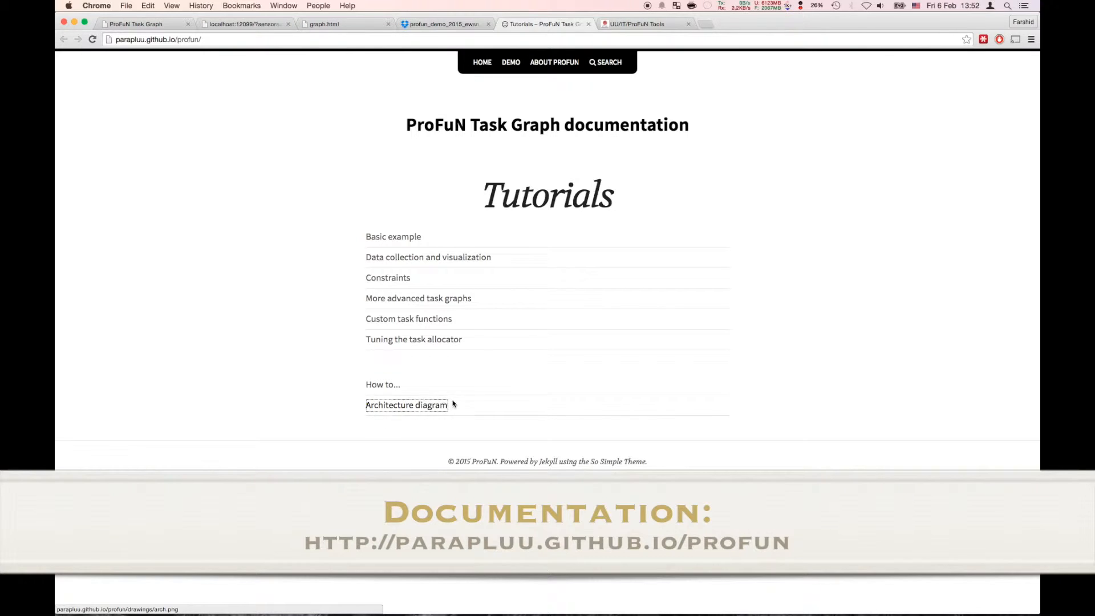
click(404, 407)
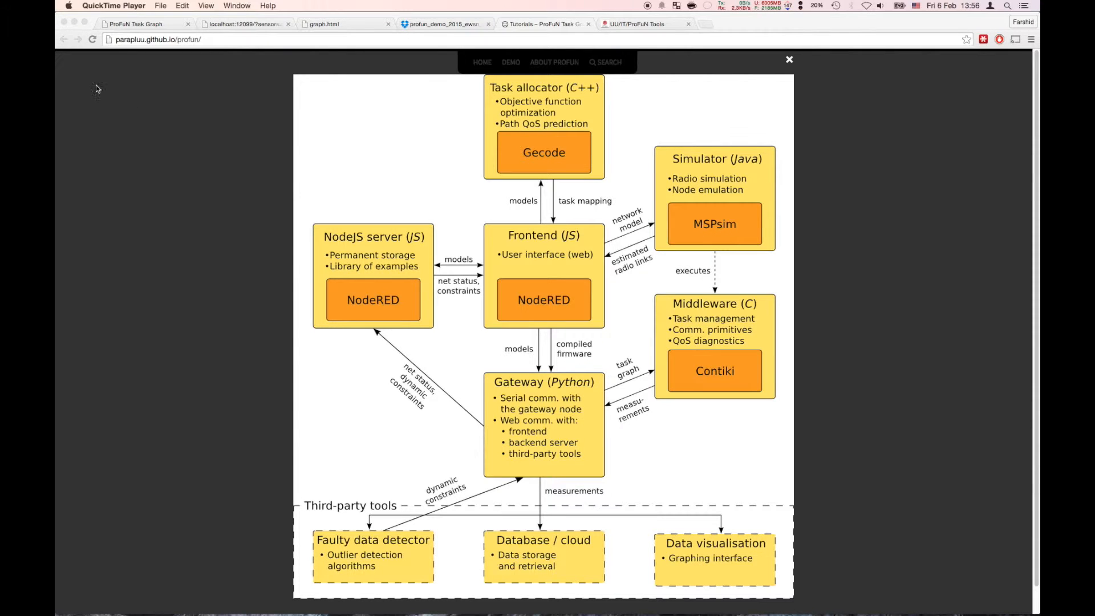
- Return to the ProFuN Task Graph editor and clear the existing task graph to start from an empty sheet
click(127, 26)
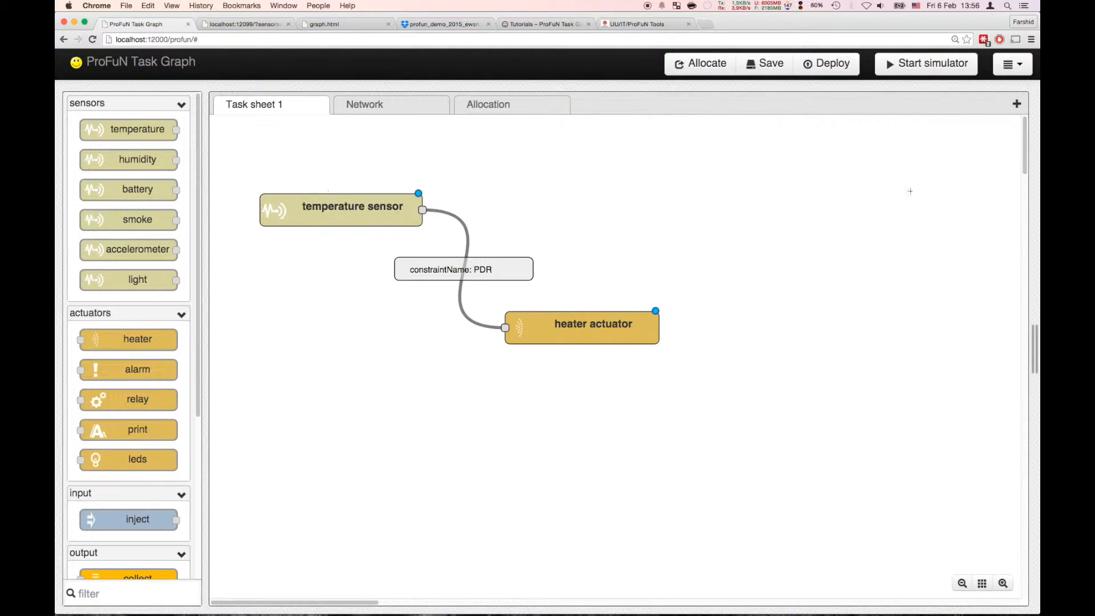
click(1013, 63)
click(895, 392)
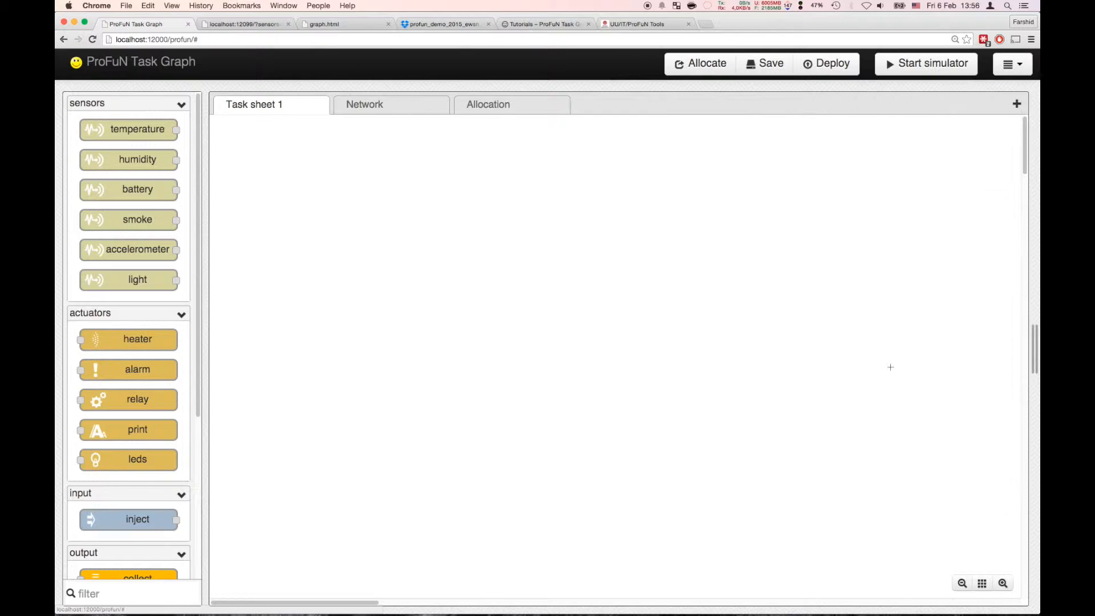
- Upload sample_apartment.png and set it as the network background image in the visual options
click(1012, 64)
click(923, 173)
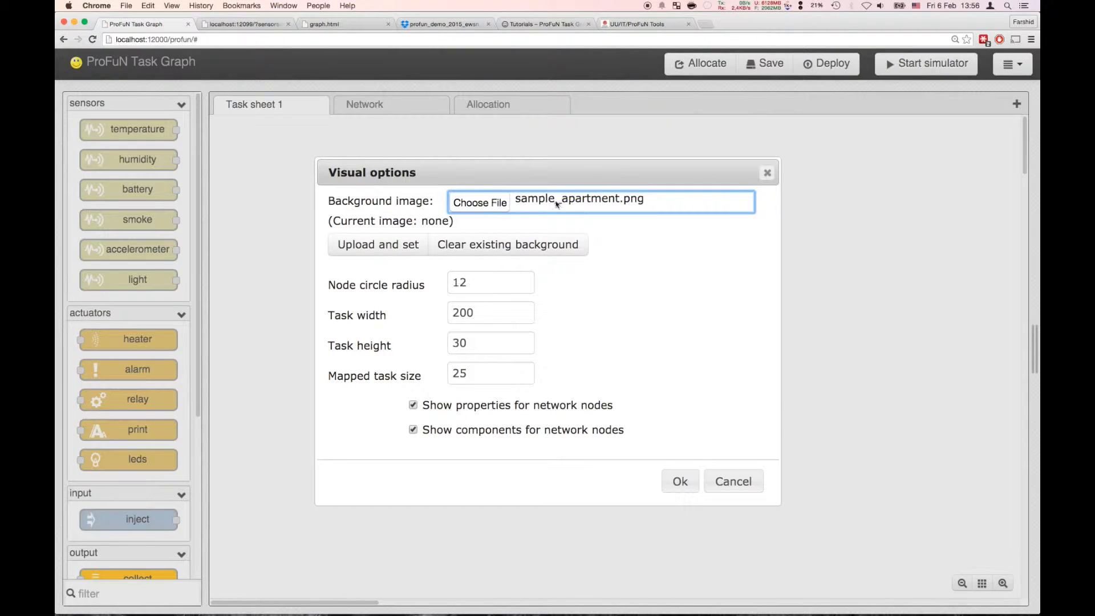
click(362, 245)
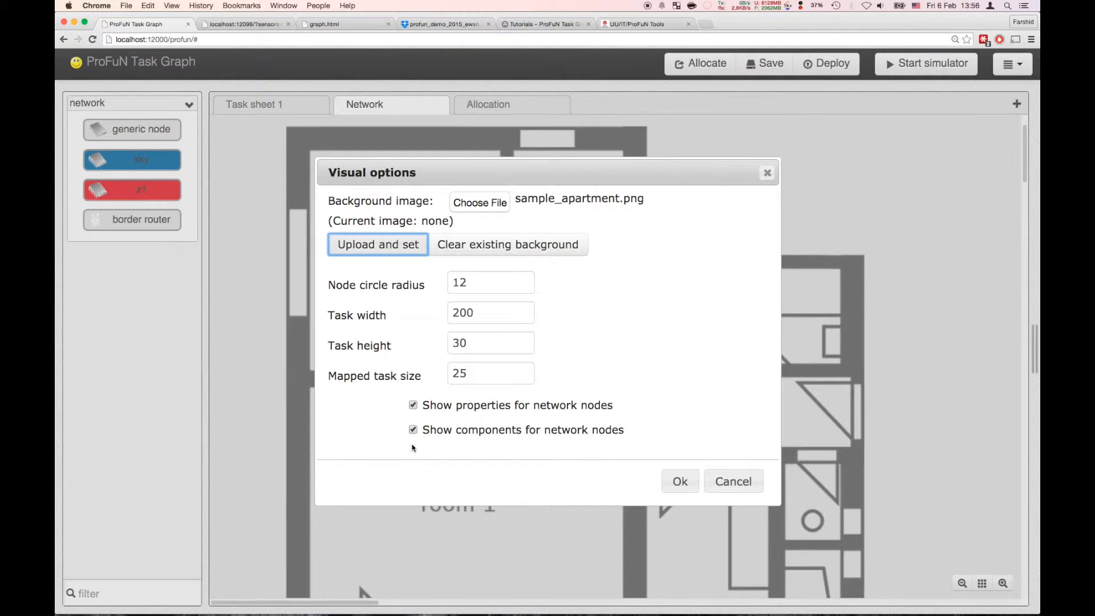
click(679, 481)
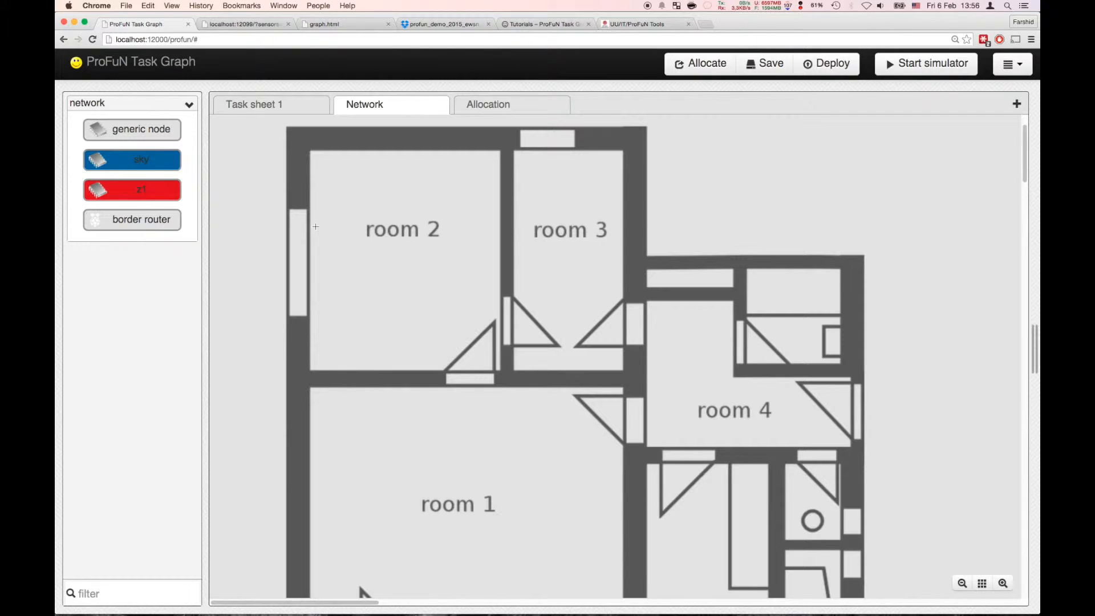
- Add a light sensor and a data collector to Task sheet 1 and connect the sensor's output to the collector
click(248, 108)
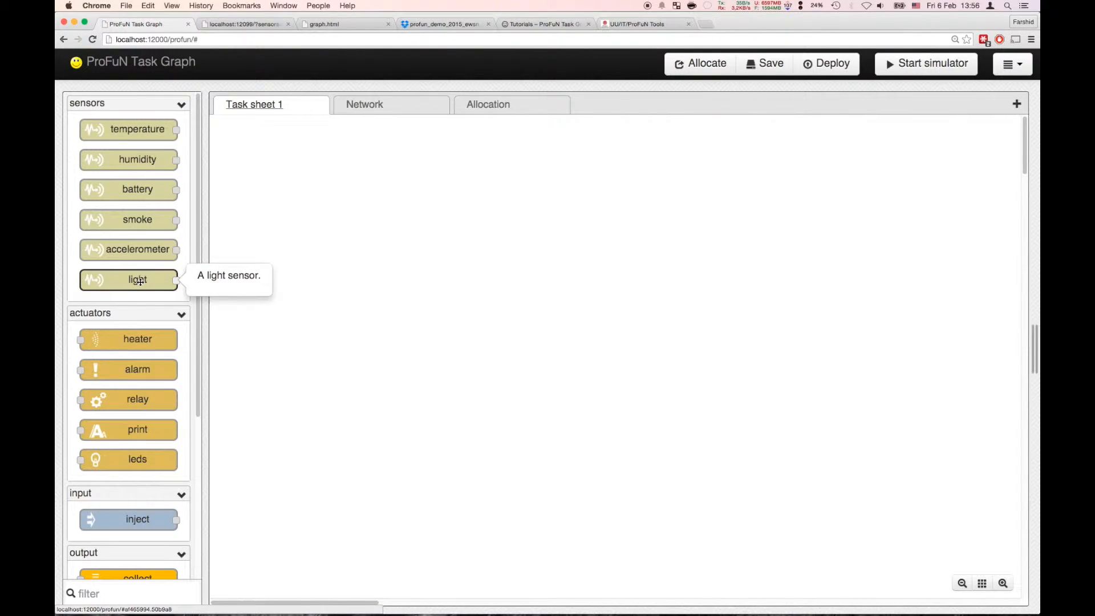
drag(135, 283, 342, 206)
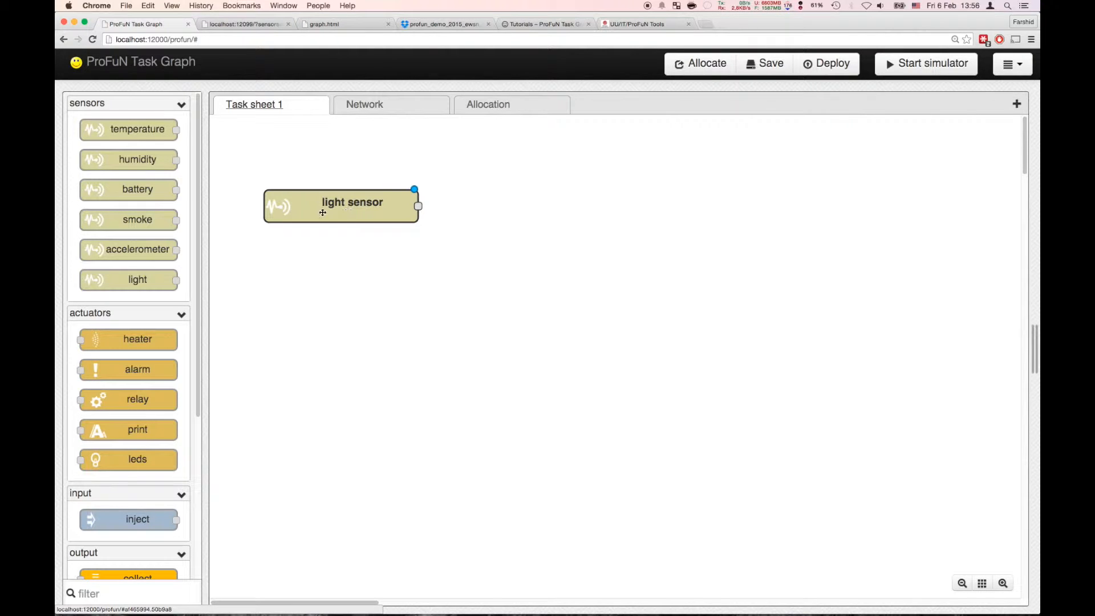
scroll(154, 469, down, 1)
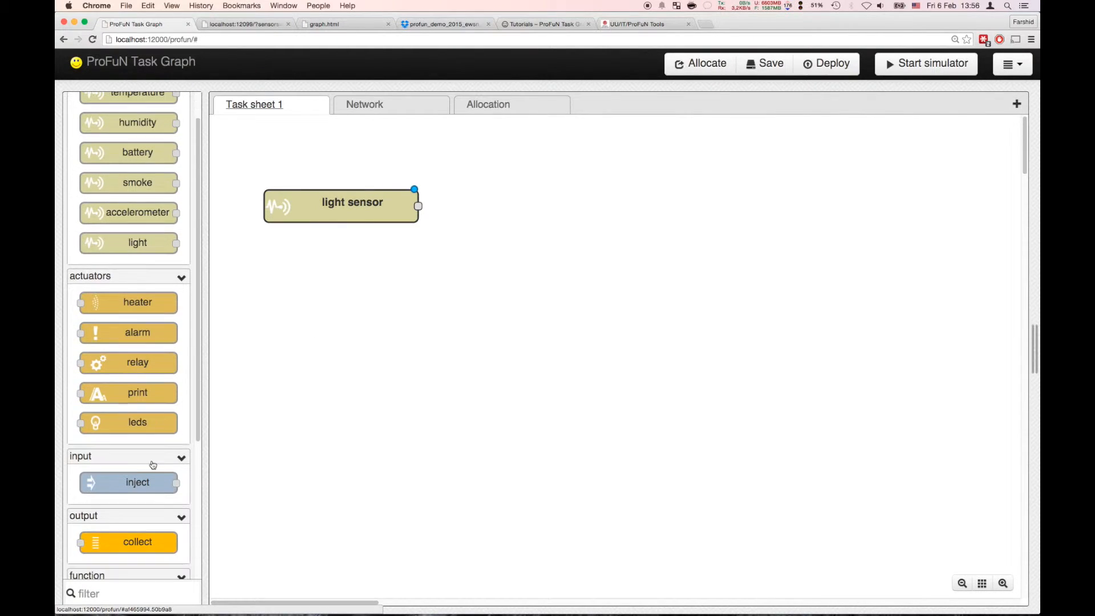
drag(112, 546, 566, 295)
click(361, 205)
drag(418, 206, 482, 291)
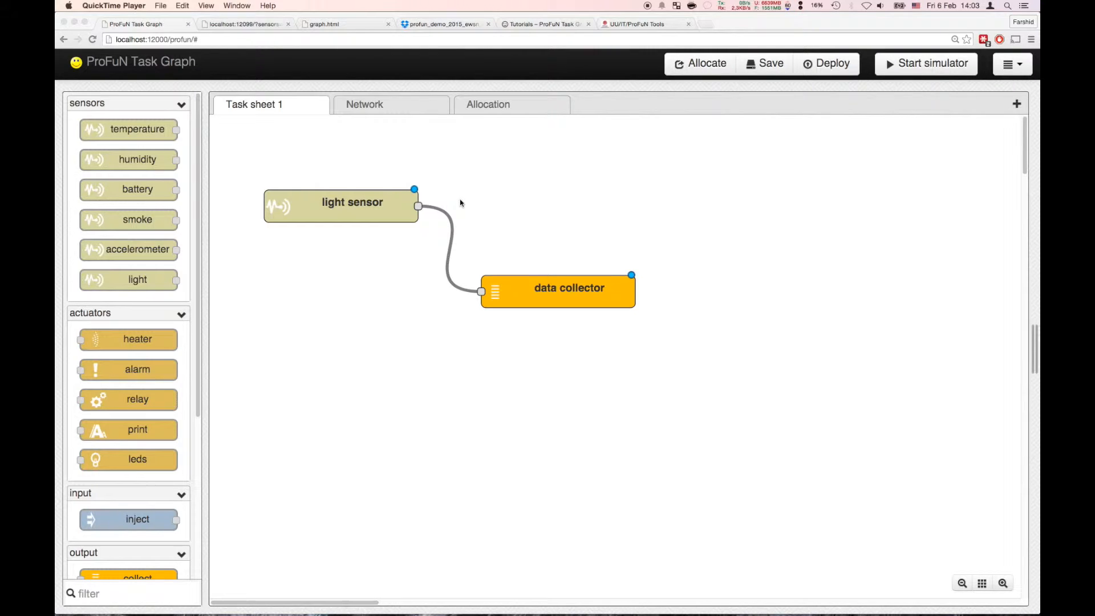
- Place a sky node in room 2 of the network floor plan
click(363, 104)
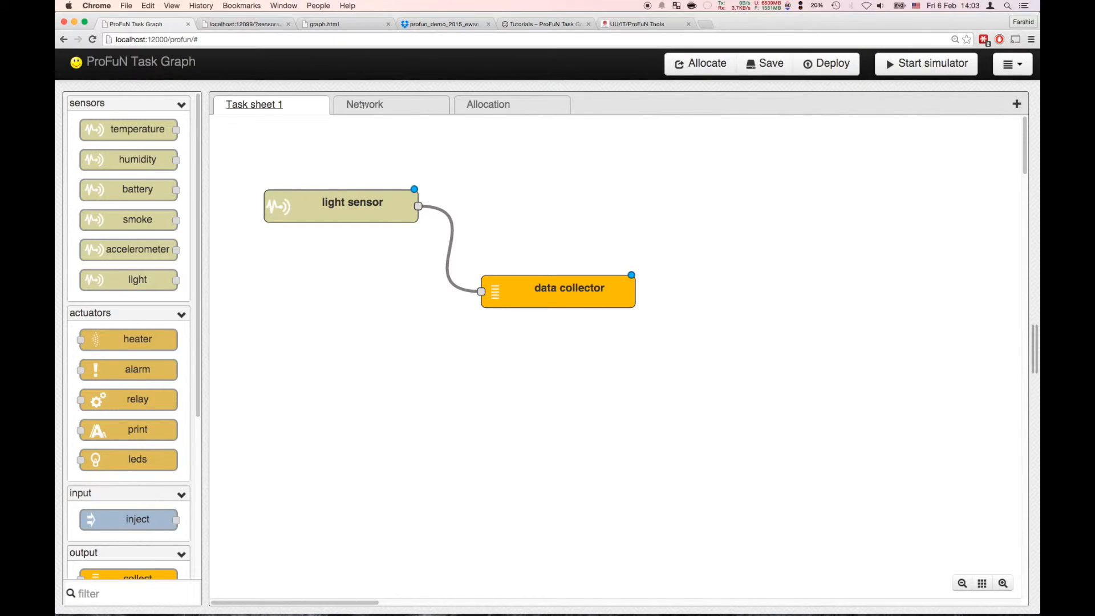
click(363, 104)
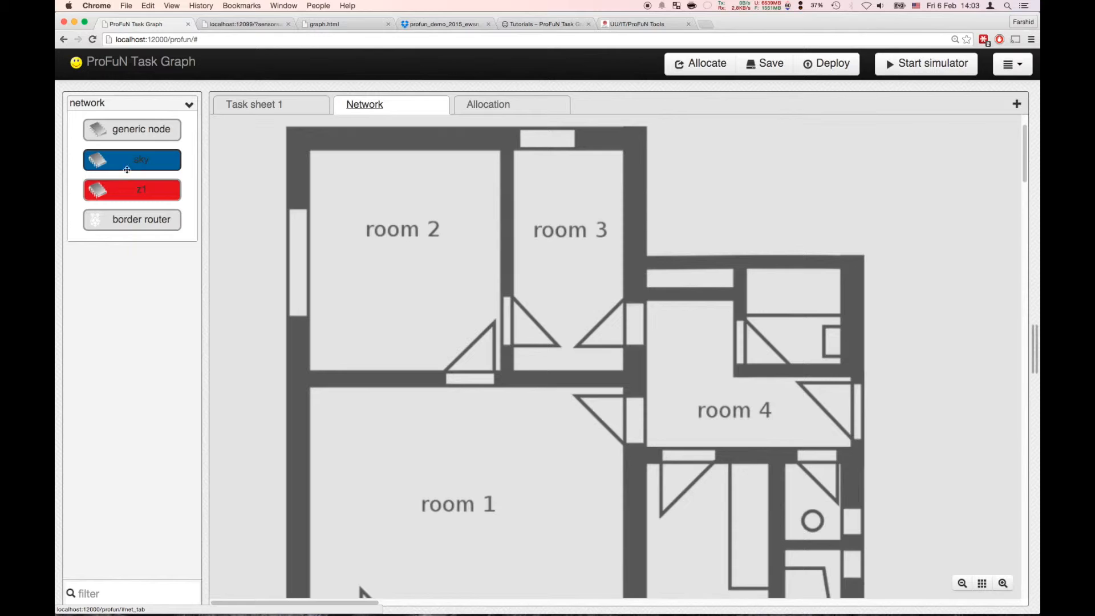
drag(130, 160, 376, 162)
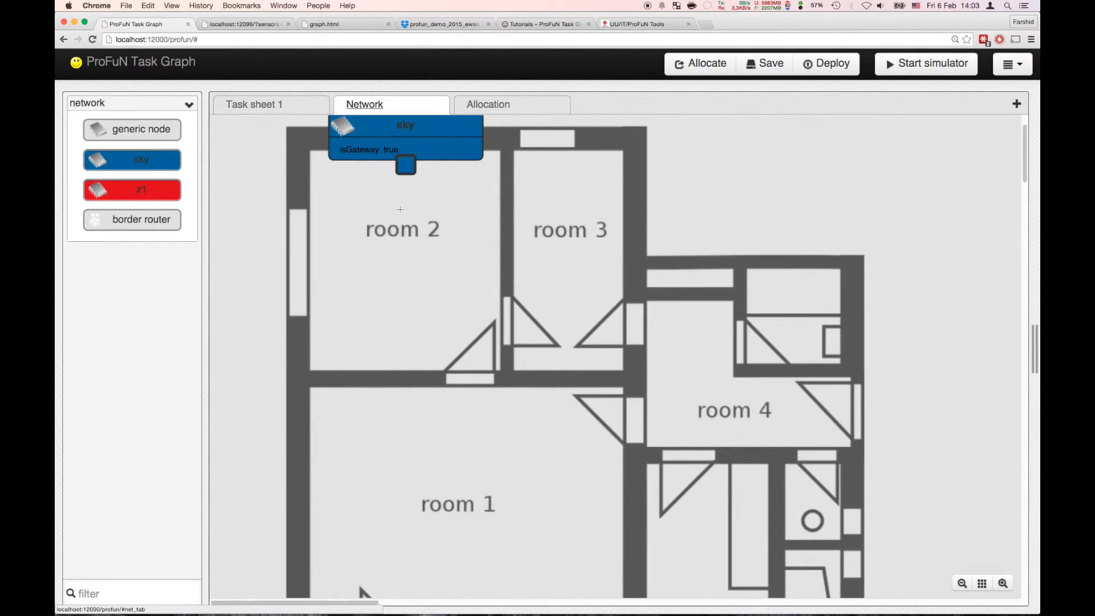
- Apply the Sensor template with temperature, humidity and light sensors and leds actuator to the room 2 sky node, keeping it as gateway
double_click(379, 175)
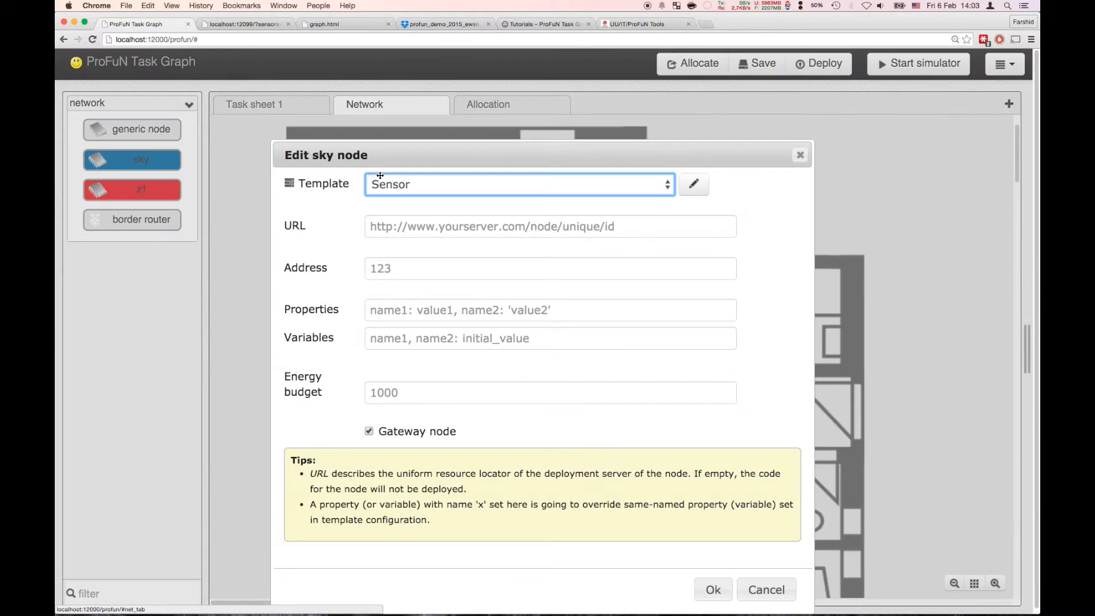
click(431, 187)
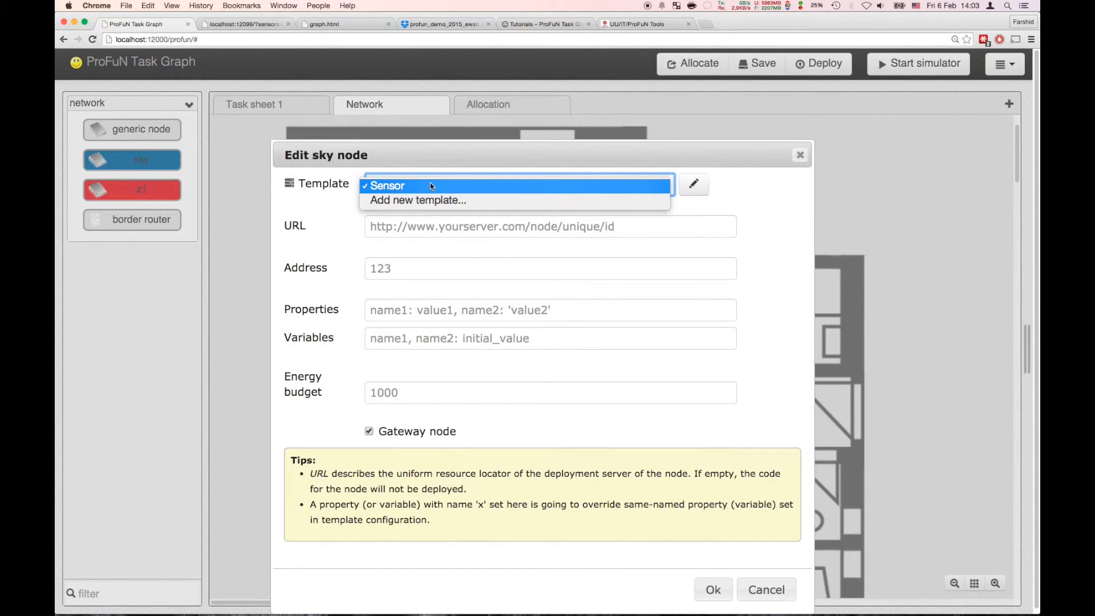
click(430, 183)
click(702, 187)
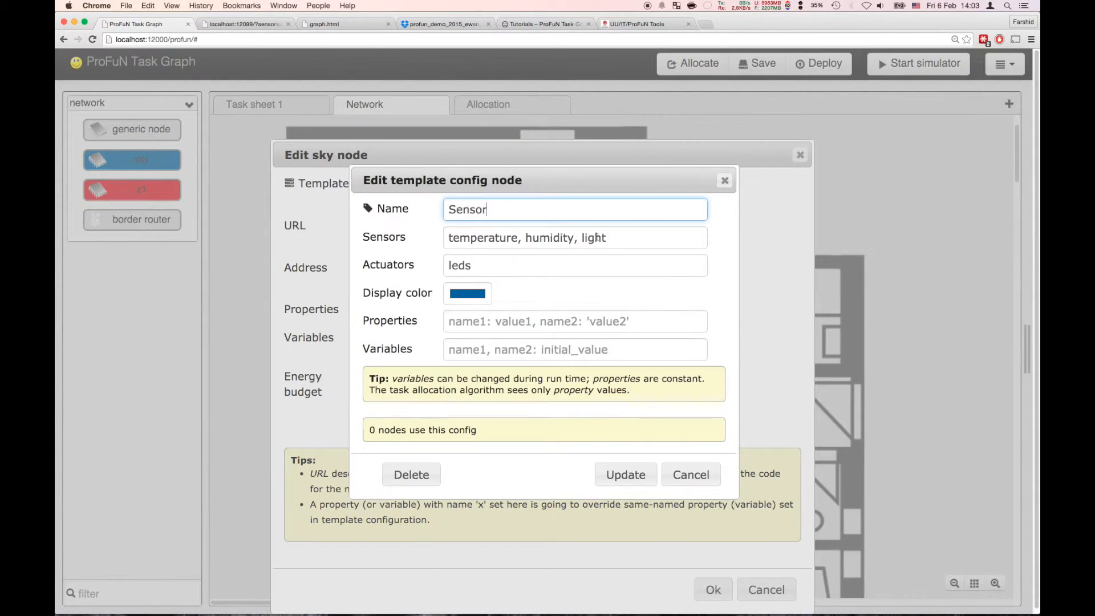
click(621, 473)
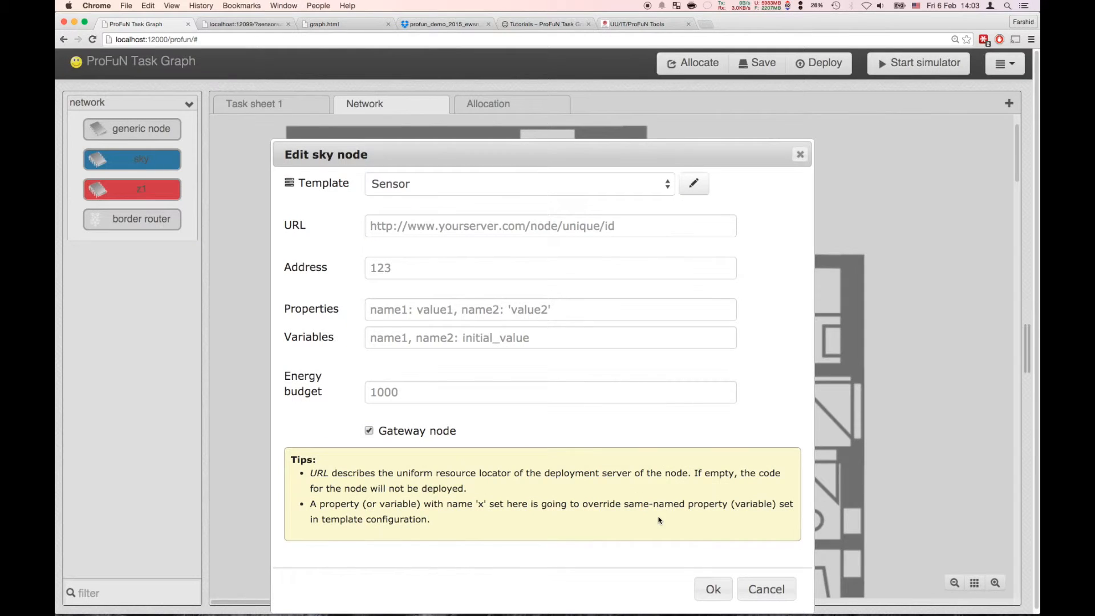
click(710, 590)
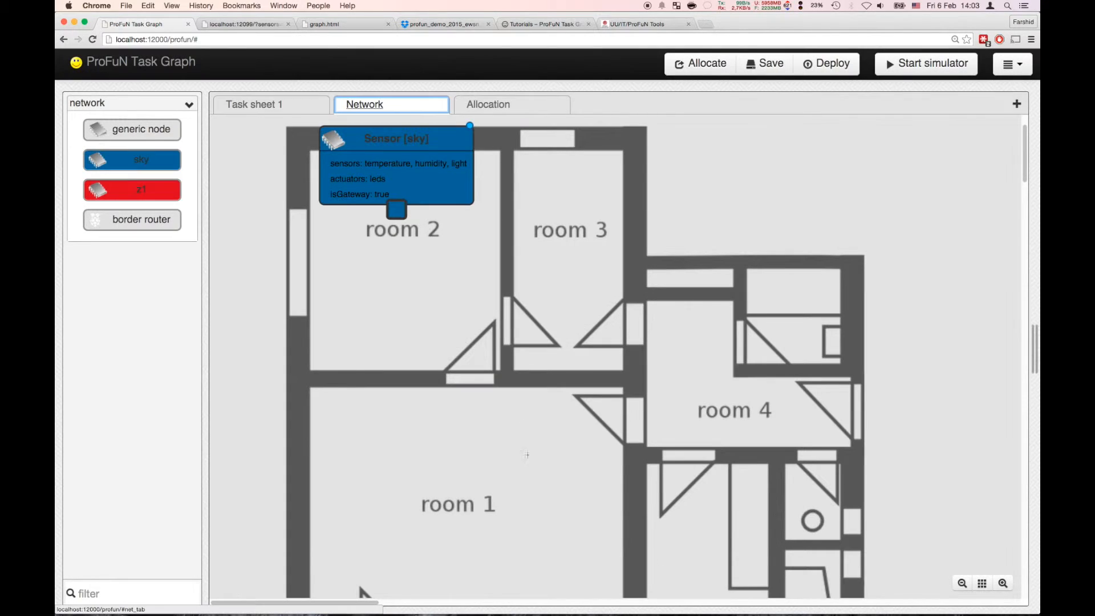
- Duplicate the room 2 sensor node twice, placing one copy in room 3 and one in room 4
key(super+c)
key(super+v)
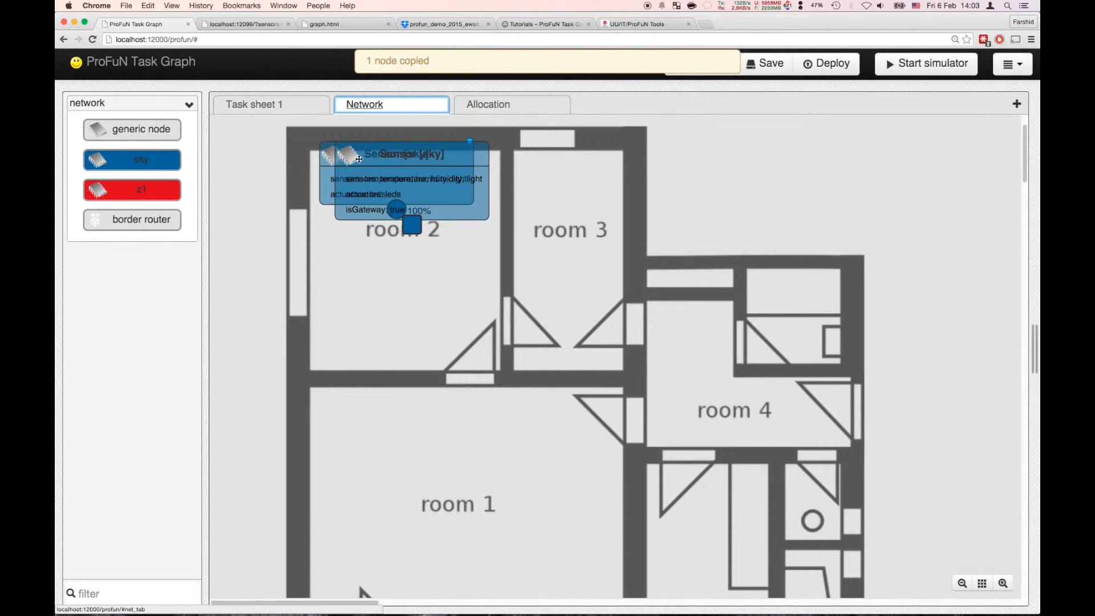
drag(327, 154, 510, 156)
key(super+c)
key(super+v)
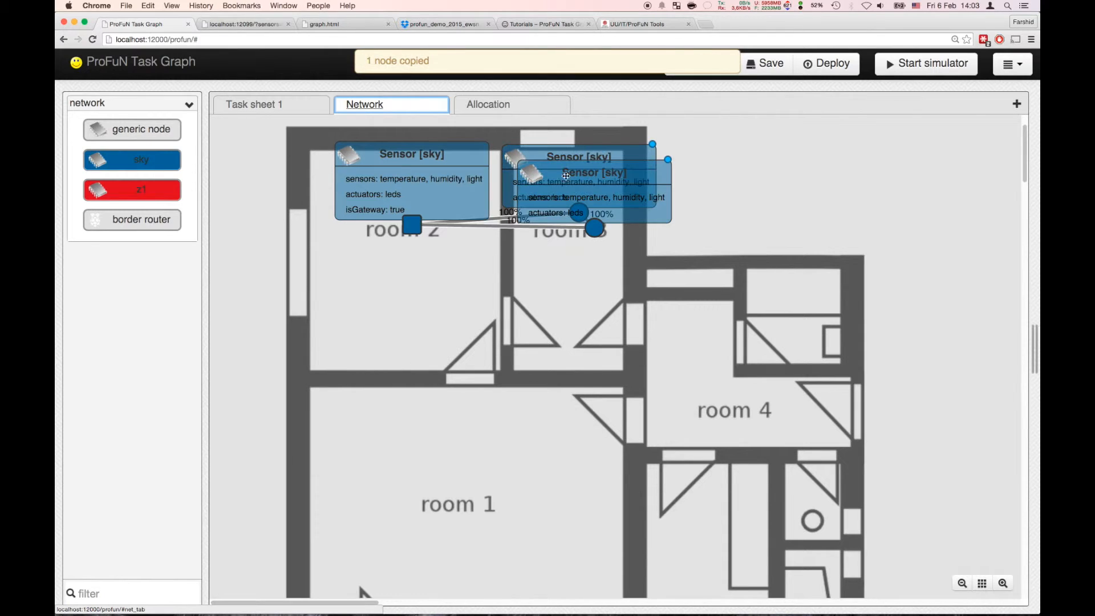
drag(657, 185, 735, 388)
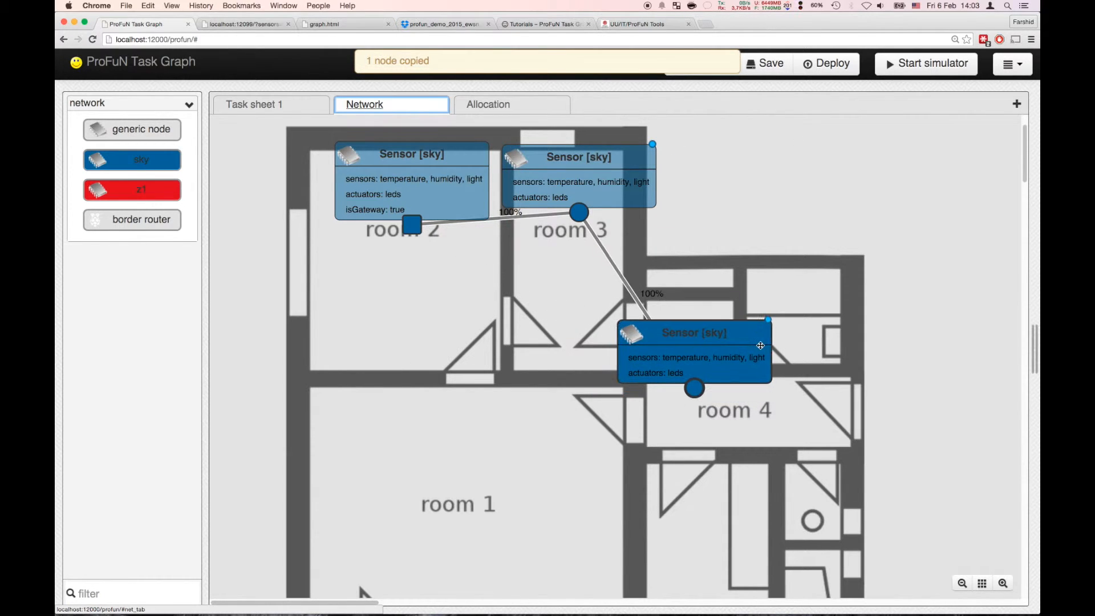
- Paste two more sensor nodes, placing one in the room below room 4 and one in room 1
key(super+v)
drag(662, 171, 758, 514)
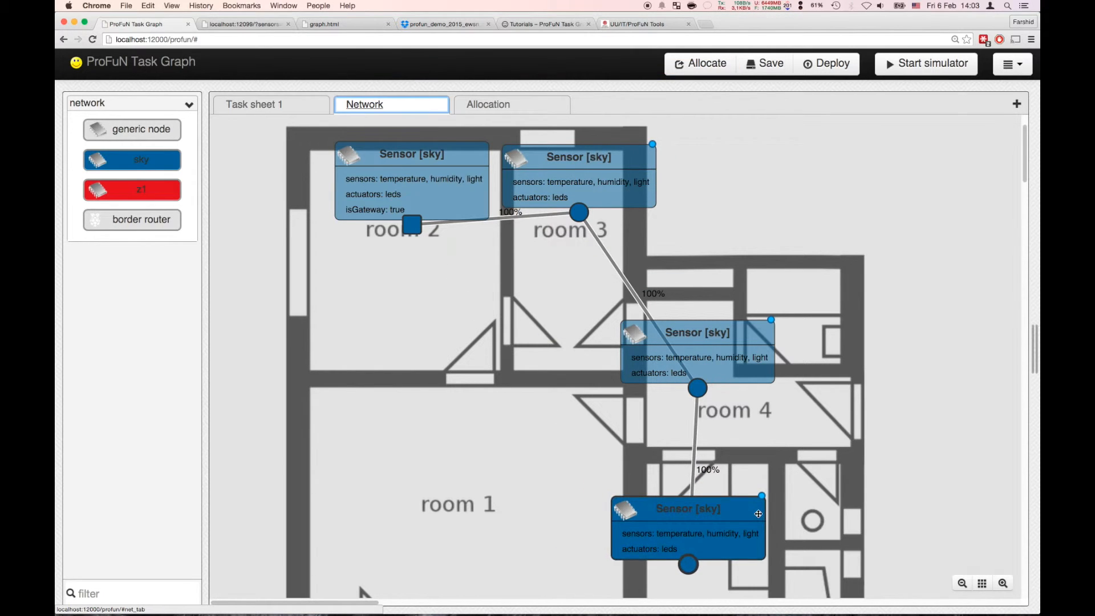
key(super+v)
drag(656, 186, 509, 447)
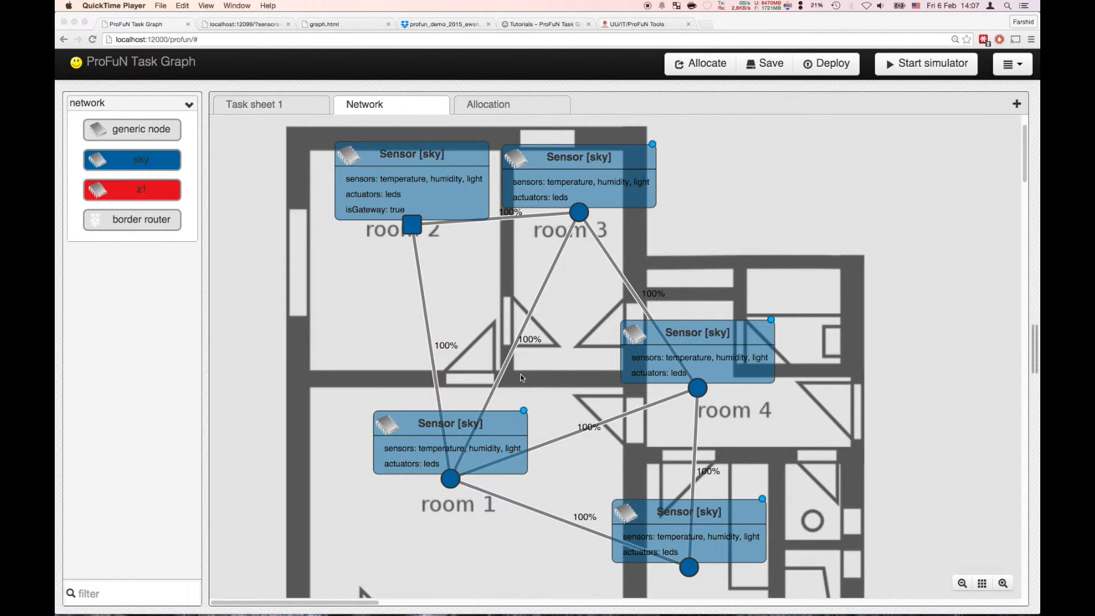
- Set the light sensor task's frequency to On each node
click(270, 108)
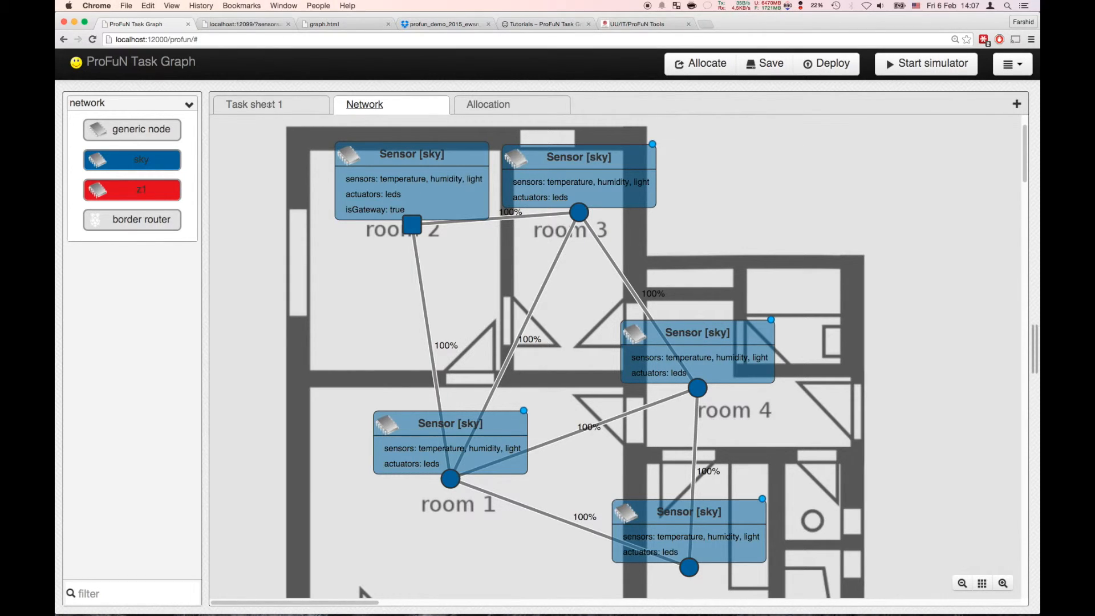
click(271, 108)
double_click(339, 201)
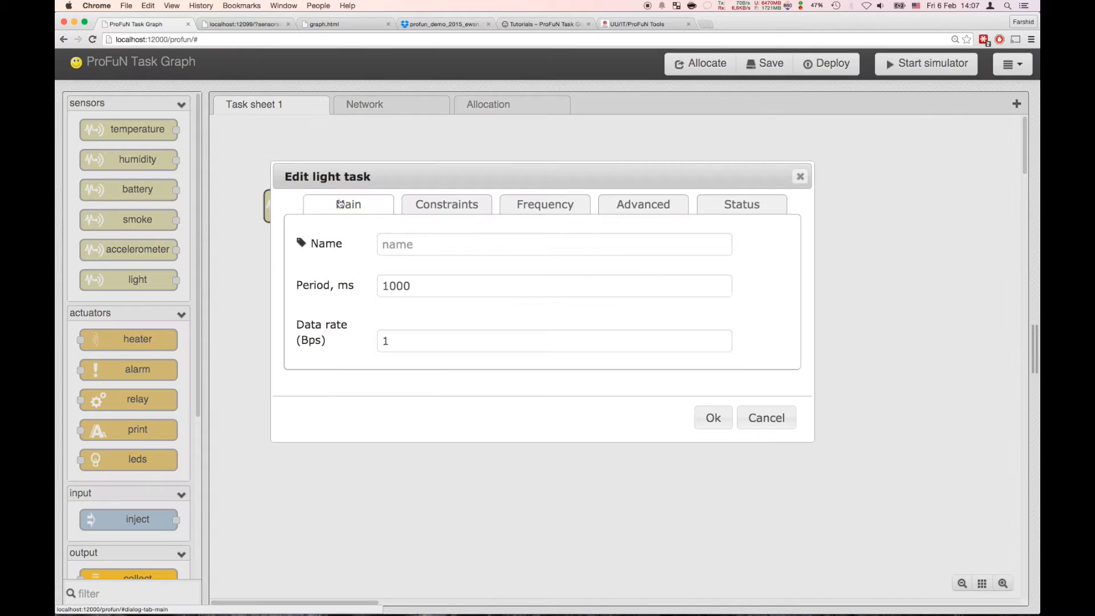
click(525, 209)
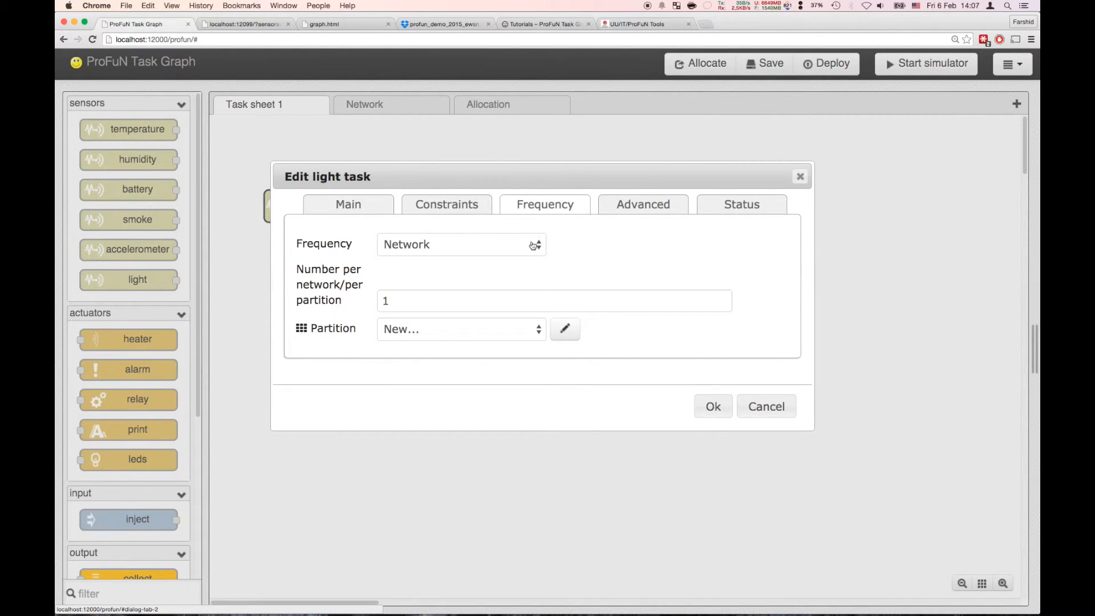
click(531, 244)
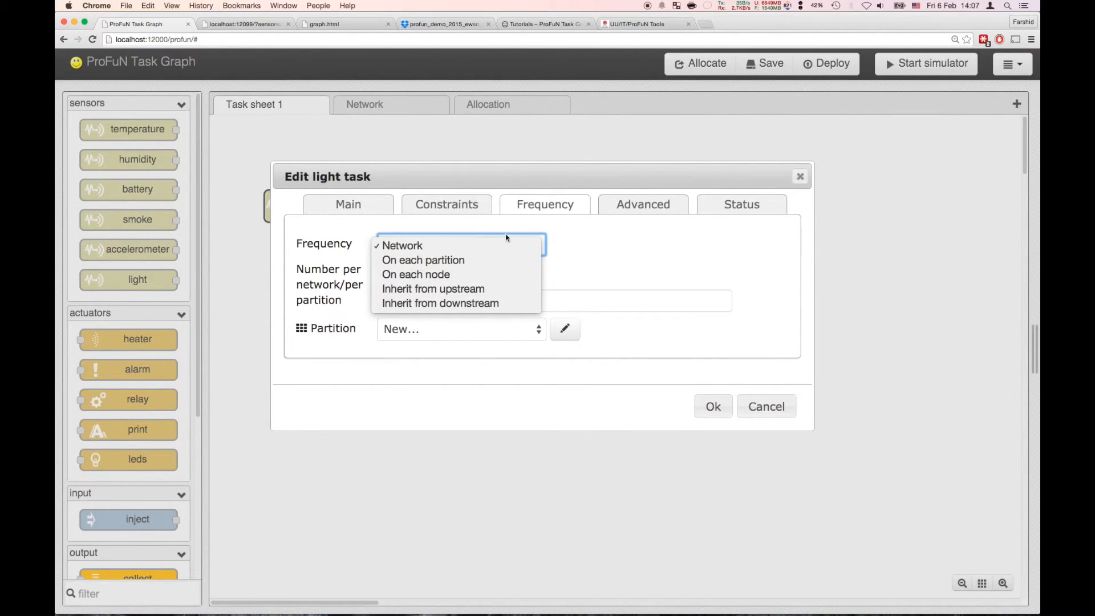
click(424, 275)
click(720, 406)
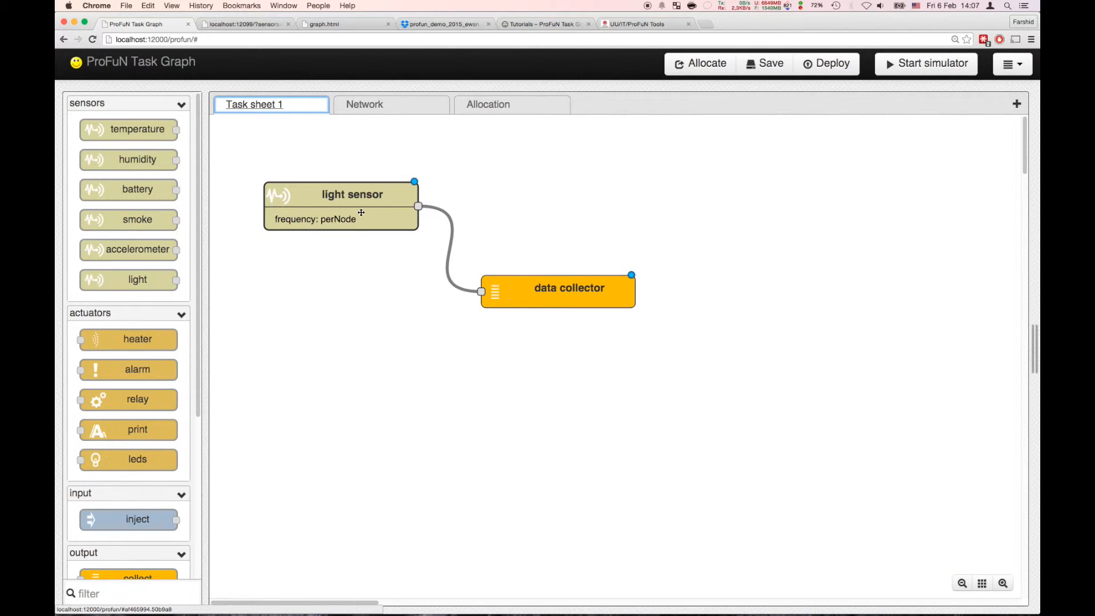
- Check the data collector task's frequency settings, keeping Inherit from upstream as the frequency
double_click(583, 287)
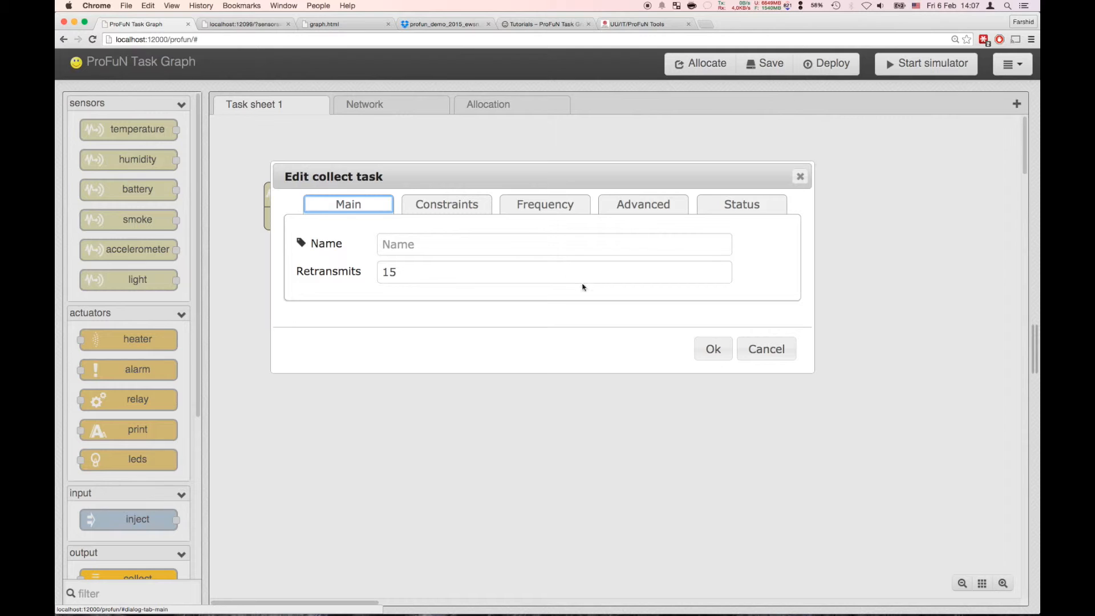
click(520, 207)
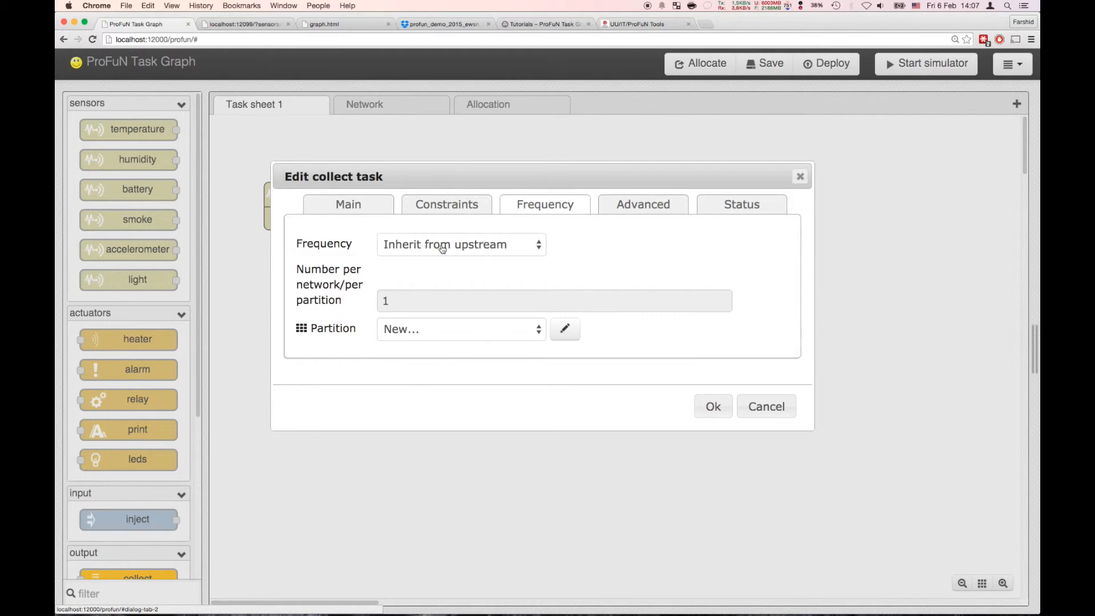
drag(477, 181, 496, 370)
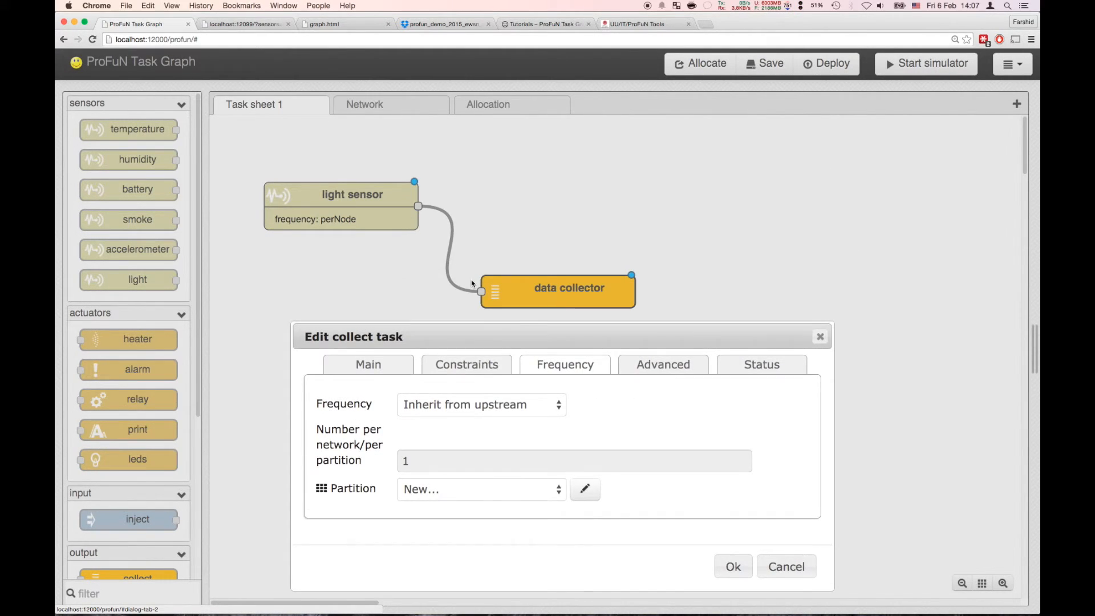
click(732, 566)
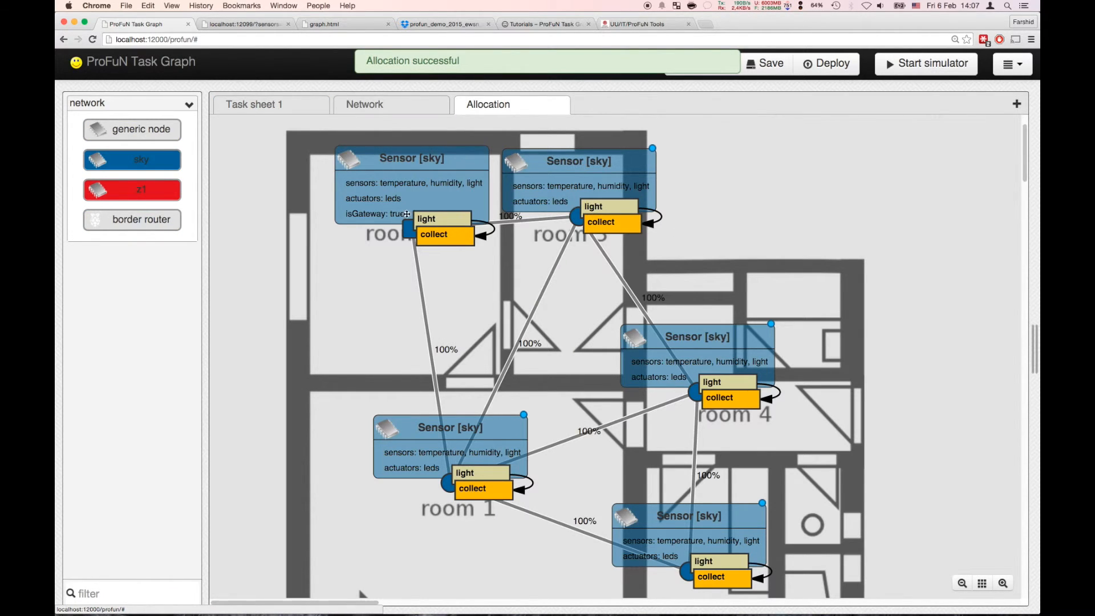
- Start the simulator and inspect the network and mote output in the Cooja window, returning to the ProFuN allocation view
click(900, 69)
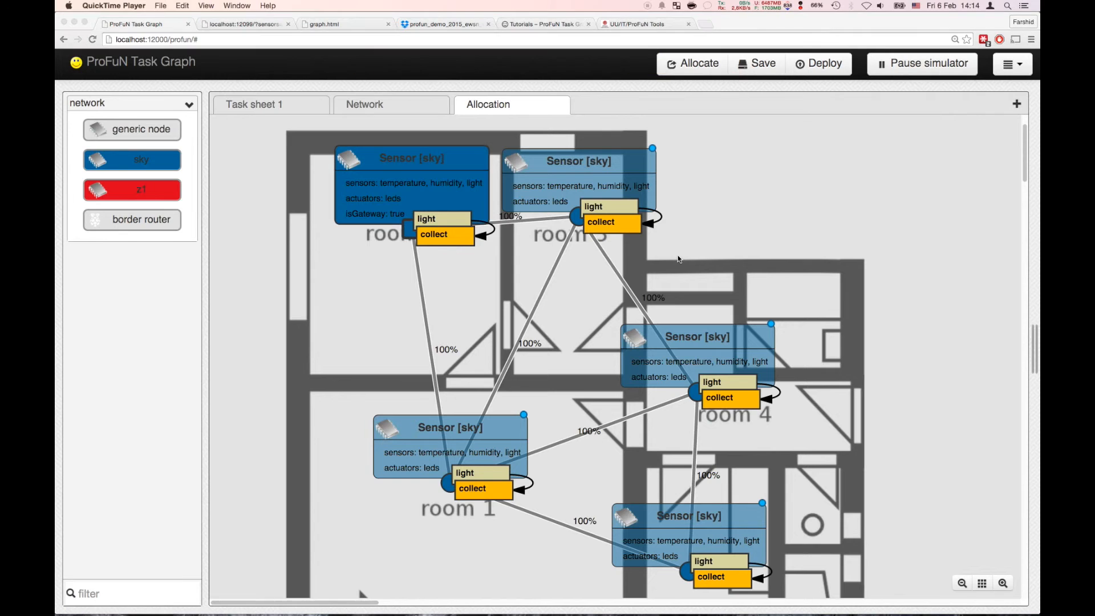
mouse_move(741, 604)
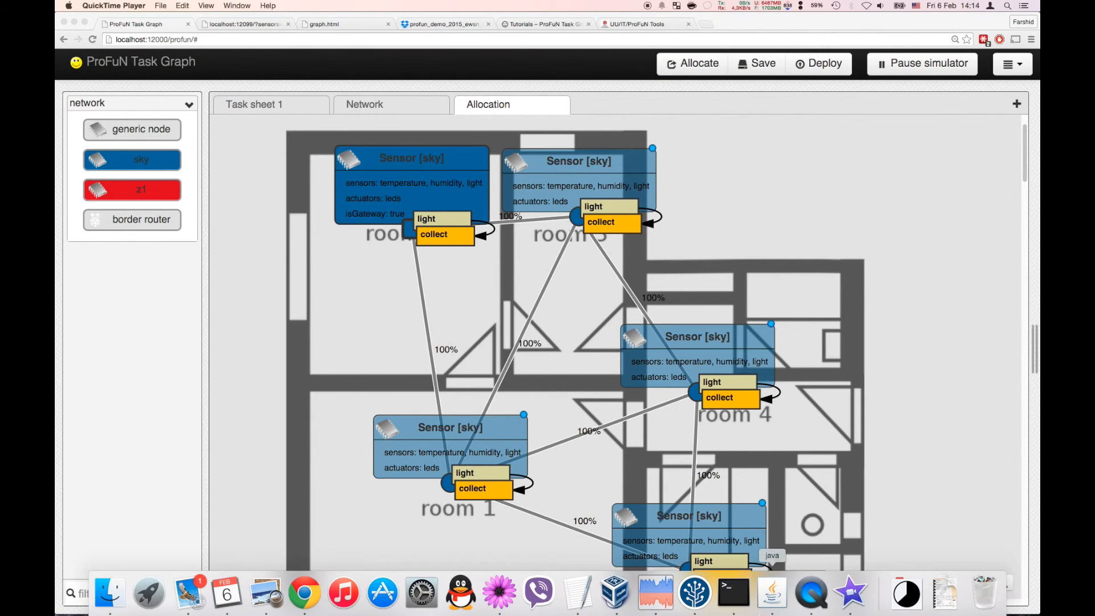
click(772, 594)
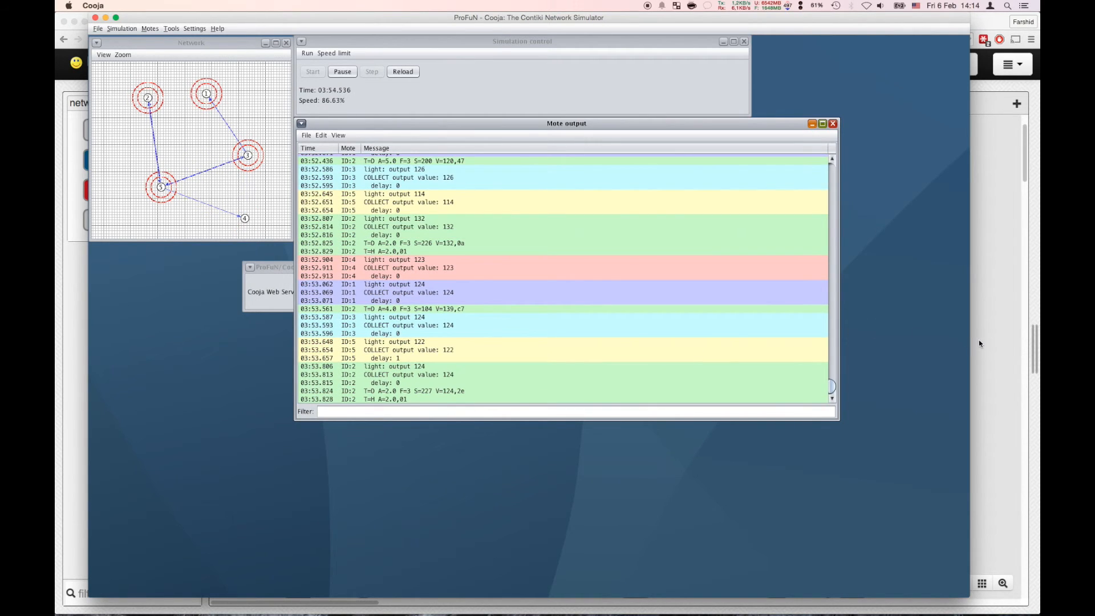
click(978, 342)
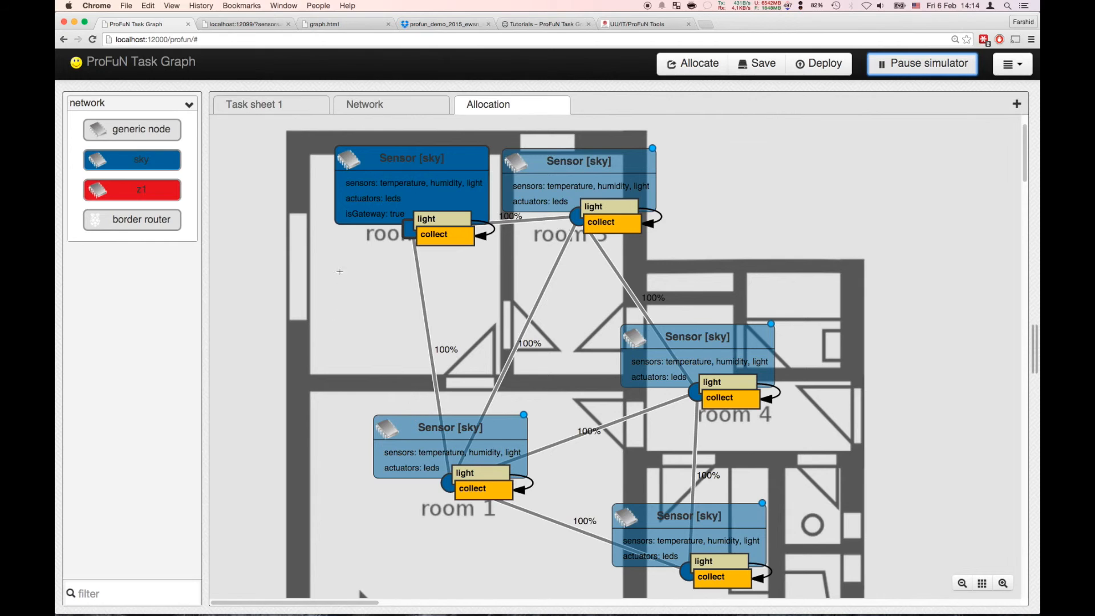